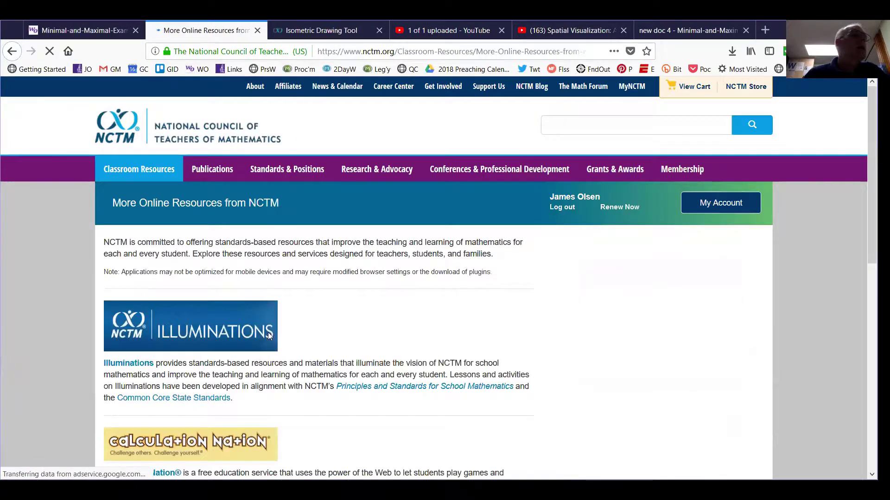
Step: Open the NCTM Illuminations site and search it for "isometric"
click(189, 337)
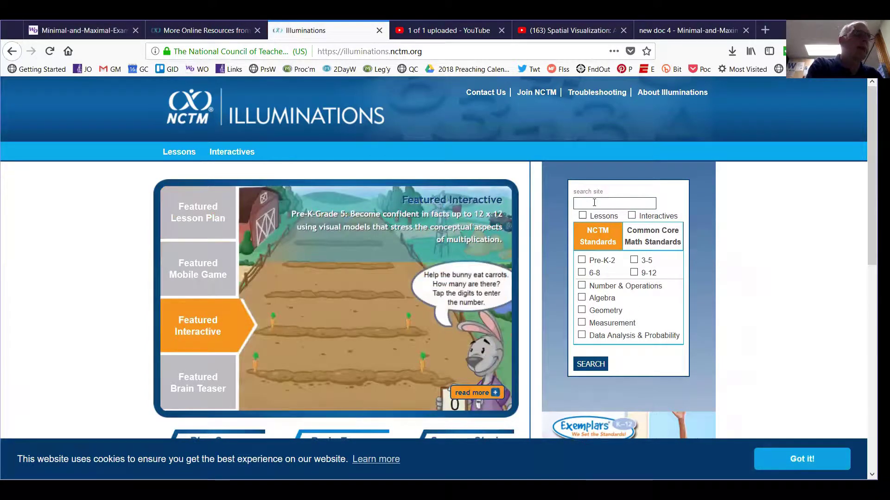
text(ometric)
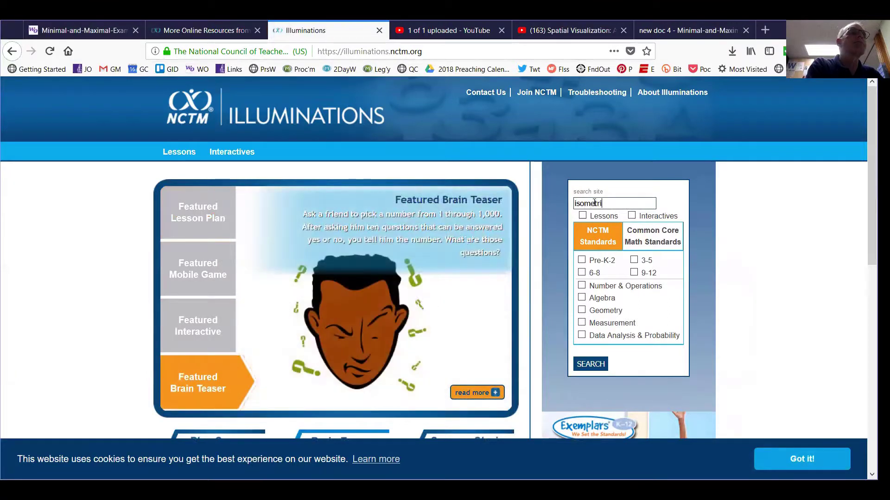
key(Return)
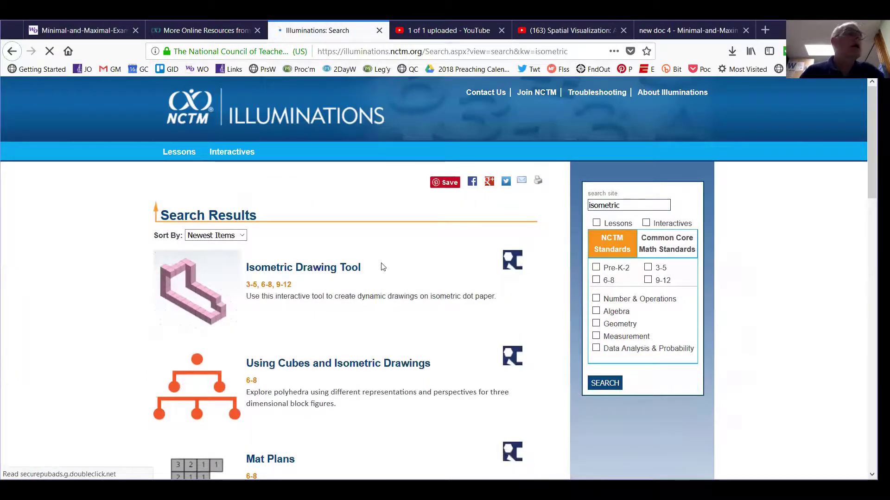
Step: Open the Isometric Drawing Tool activity from the search results
click(320, 272)
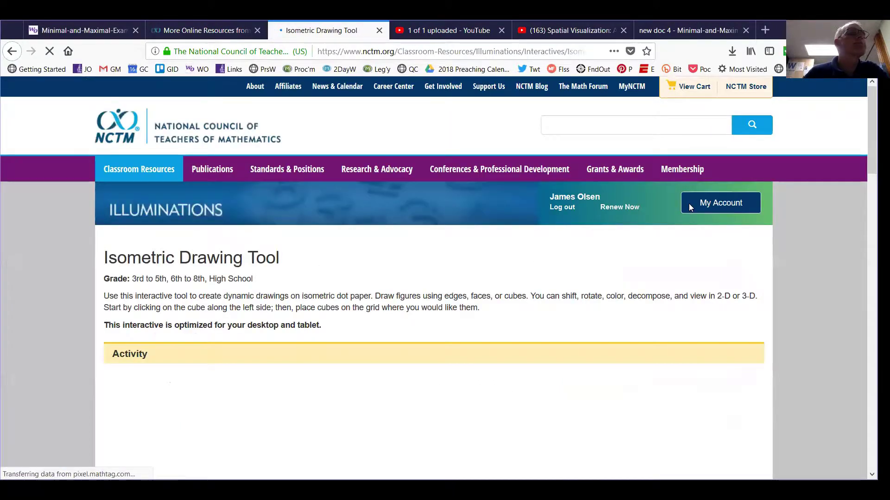
scroll(872, 139, down, 4)
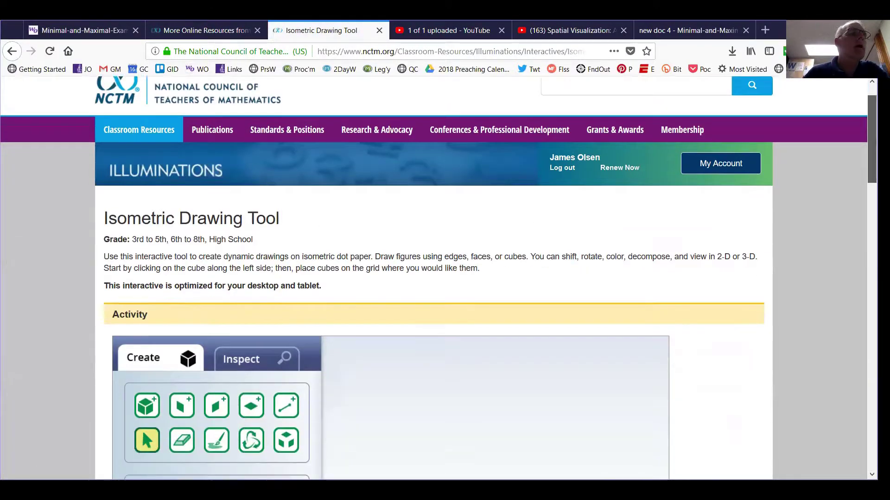
scroll(872, 139, down, 2)
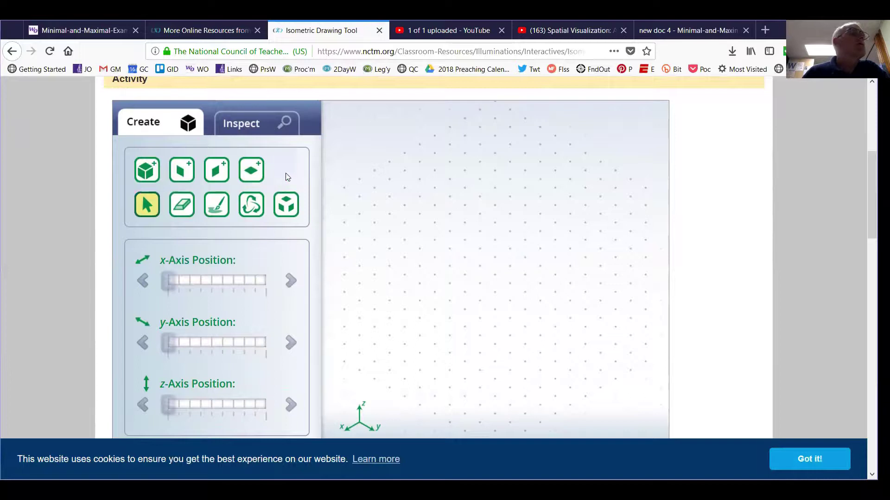
Step: Build a staircase of adjoining columns three, two and one cubes high along the x-axis near the centre of the dot grid
click(148, 171)
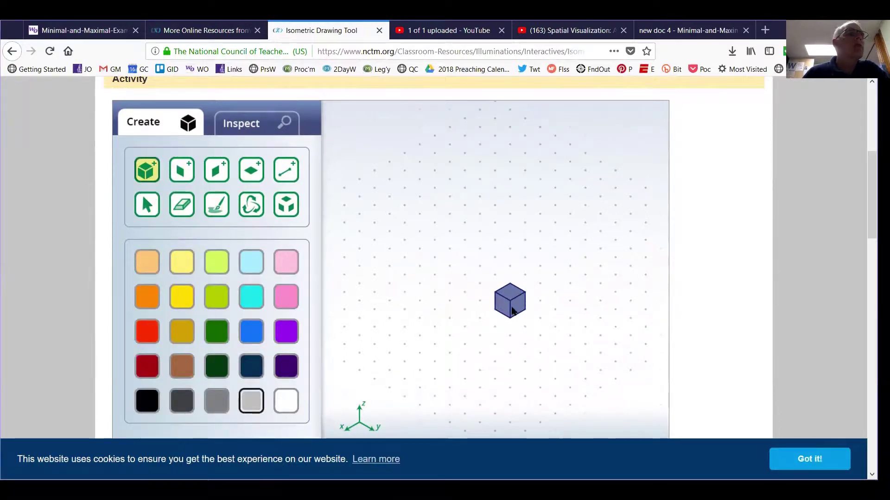
click(512, 310)
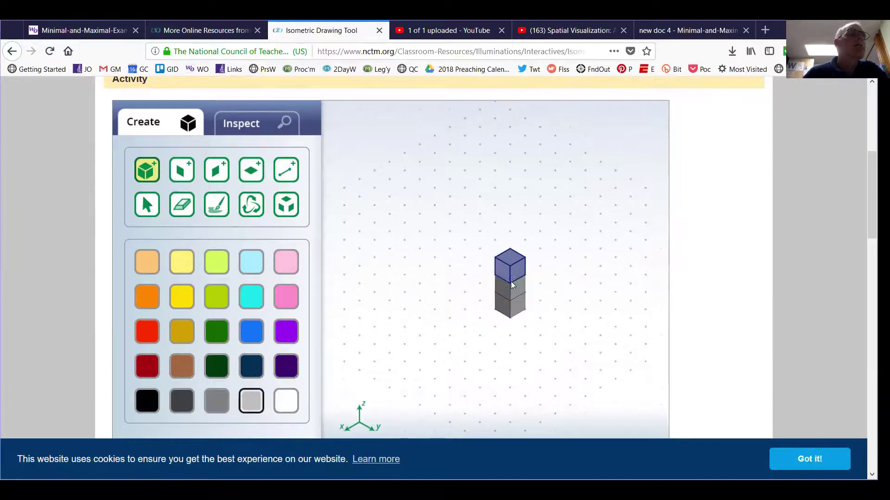
click(512, 281)
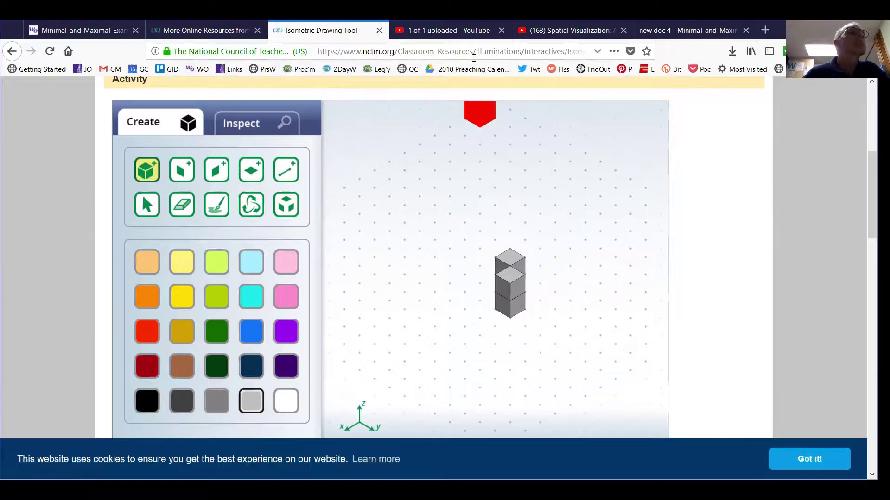
click(512, 306)
click(513, 286)
click(515, 278)
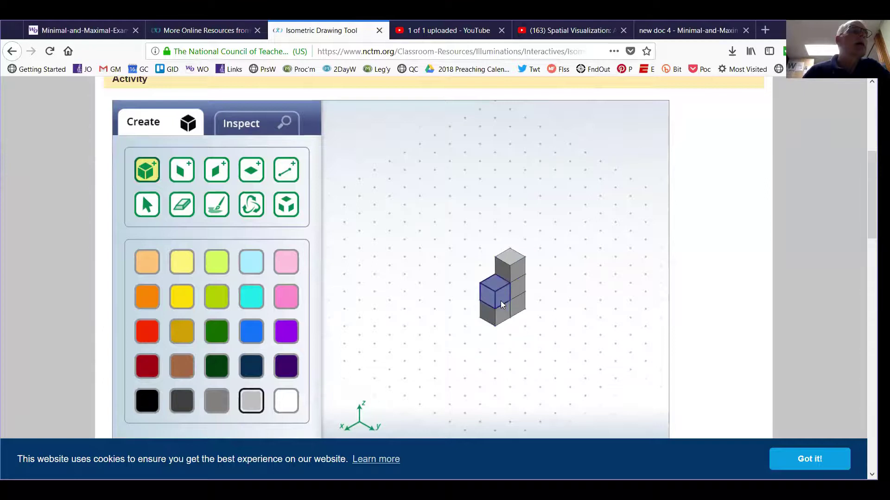
click(499, 294)
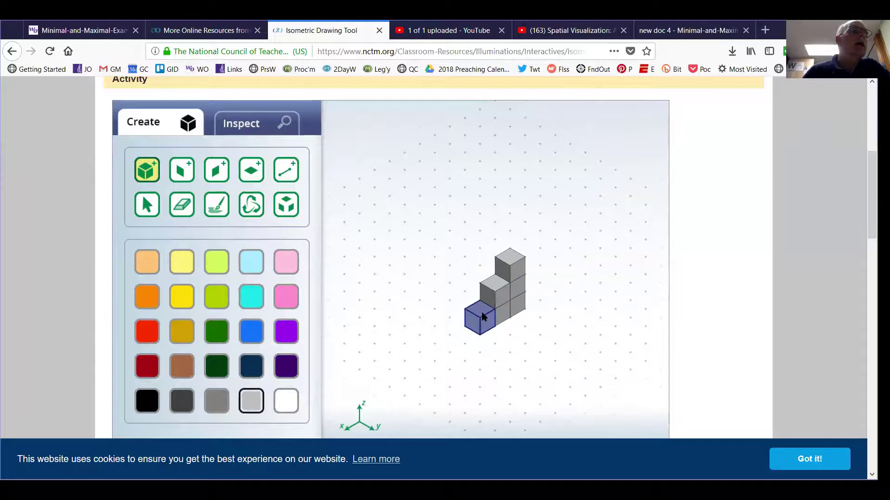
click(482, 316)
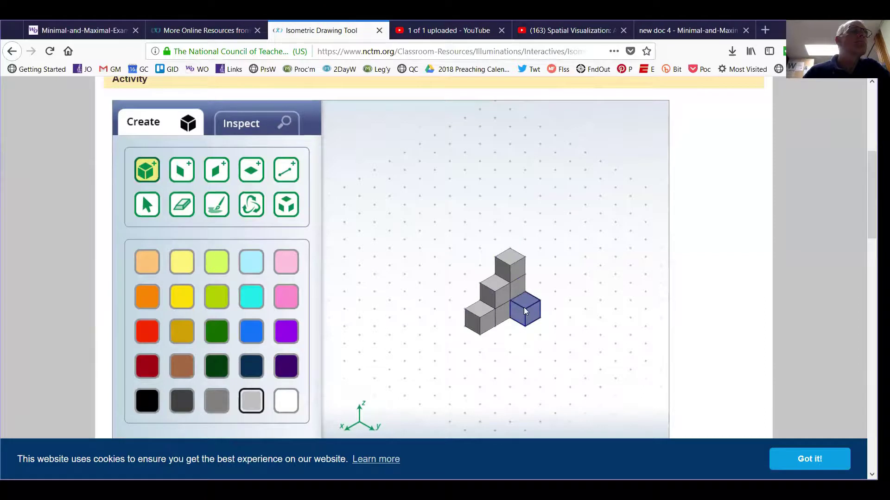
Step: Extend the figure from the tallest column along the y-axis with a single cube followed by a two-cube column
click(526, 305)
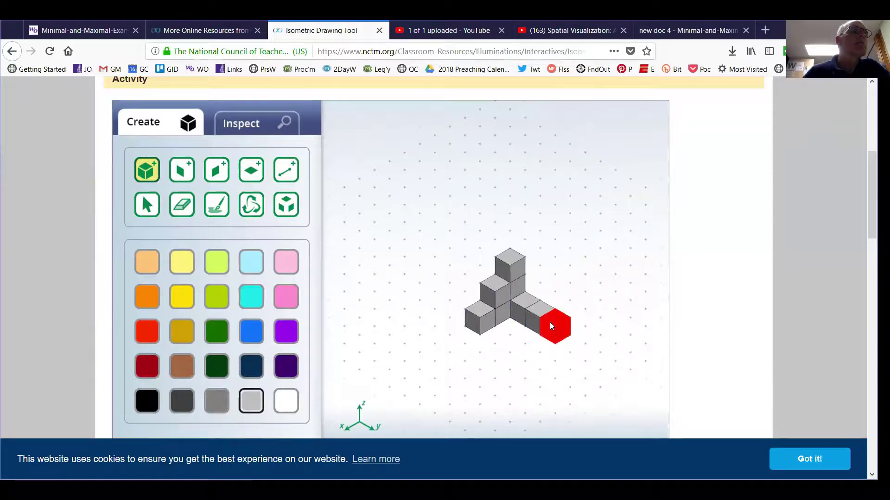
click(580, 321)
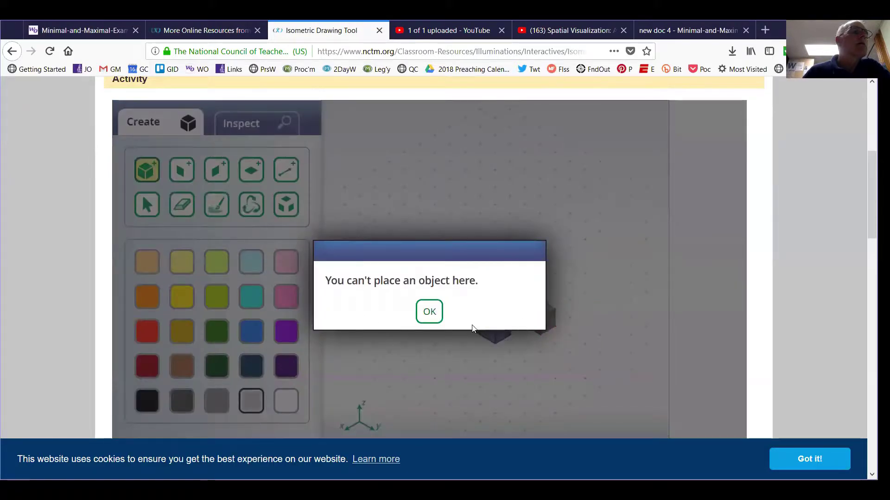
click(429, 311)
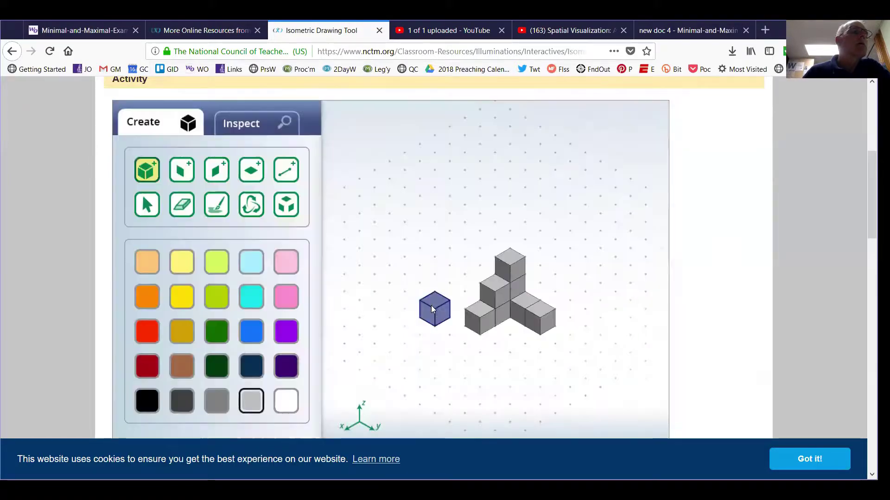
click(548, 315)
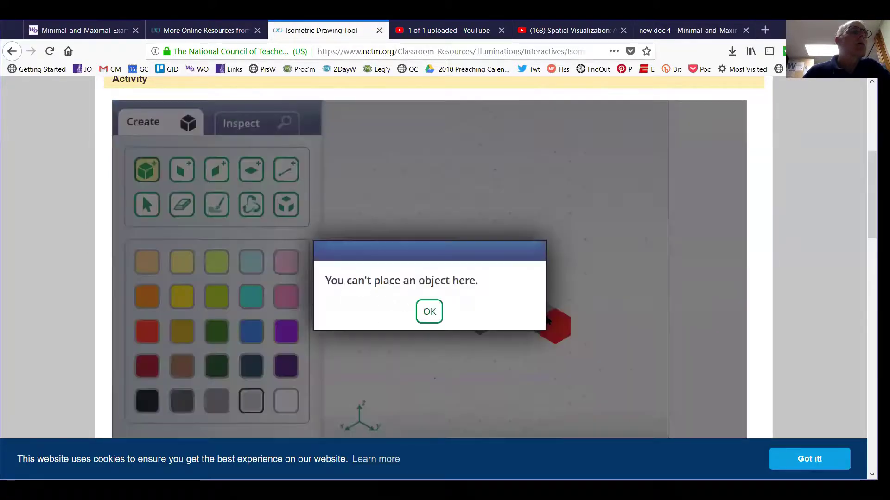
click(429, 311)
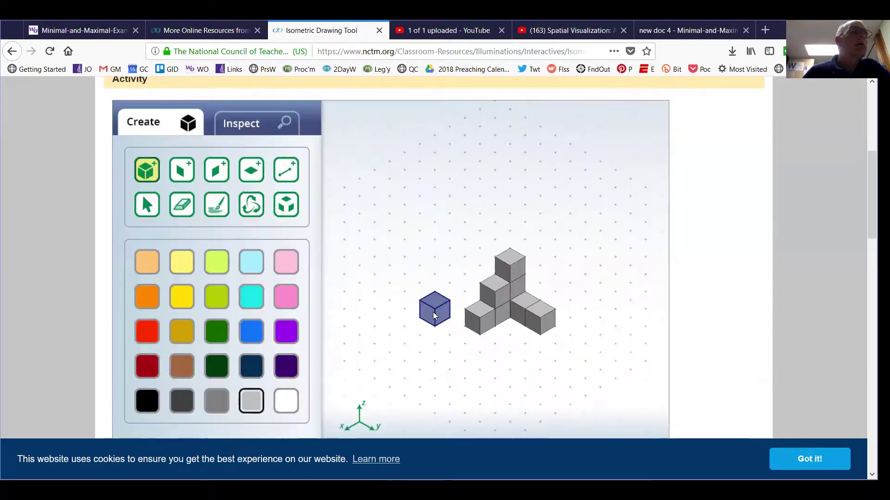
click(543, 310)
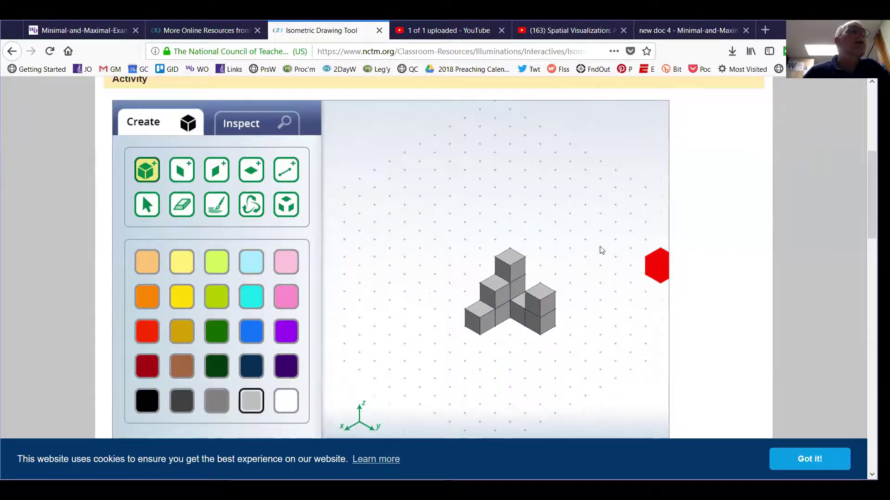
Step: Try rotating the cube figure about the x-, y- and z-axes with the rotation tool
click(146, 204)
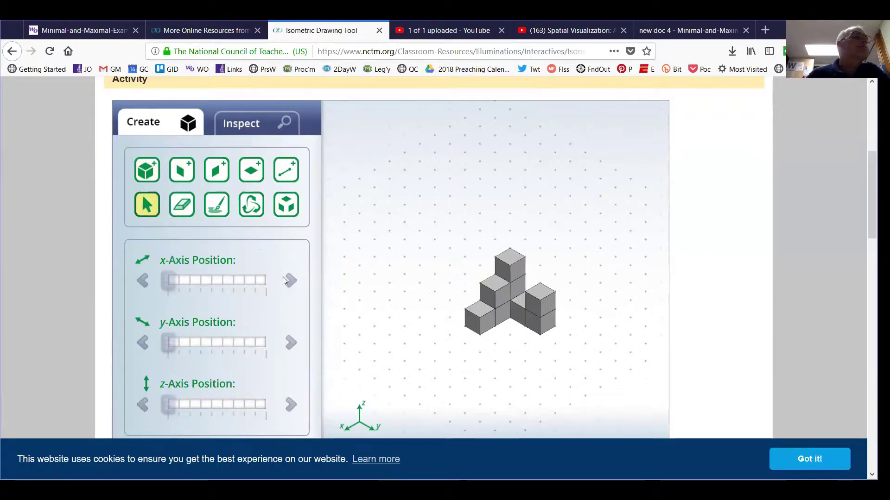
click(250, 205)
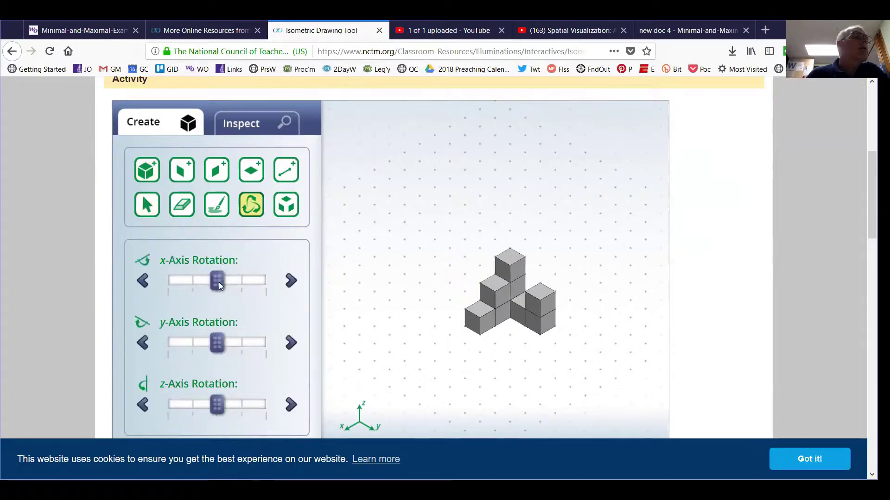
mouse_move(218, 282)
mouse_down()
mouse_move(285, 271)
mouse_move(151, 268)
mouse_move(217, 269)
mouse_up()
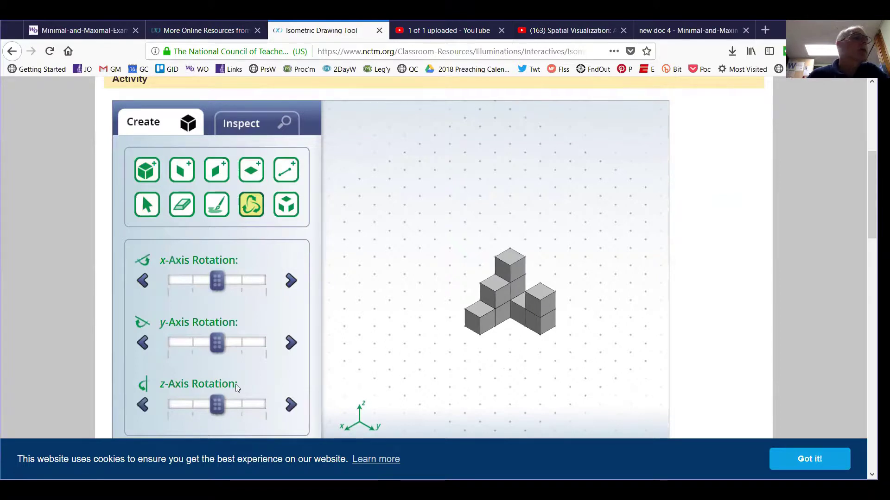
drag(218, 345, 216, 309)
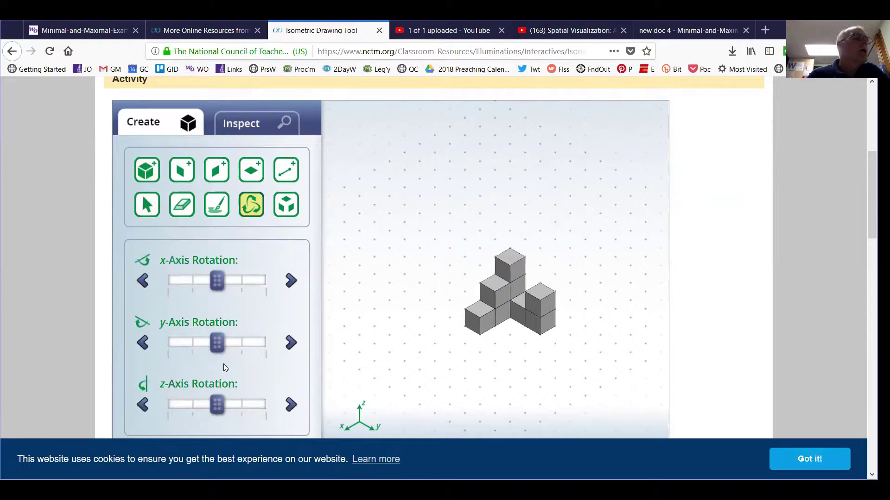
mouse_move(216, 407)
mouse_down()
mouse_move(139, 398)
mouse_move(255, 401)
mouse_move(215, 408)
mouse_up()
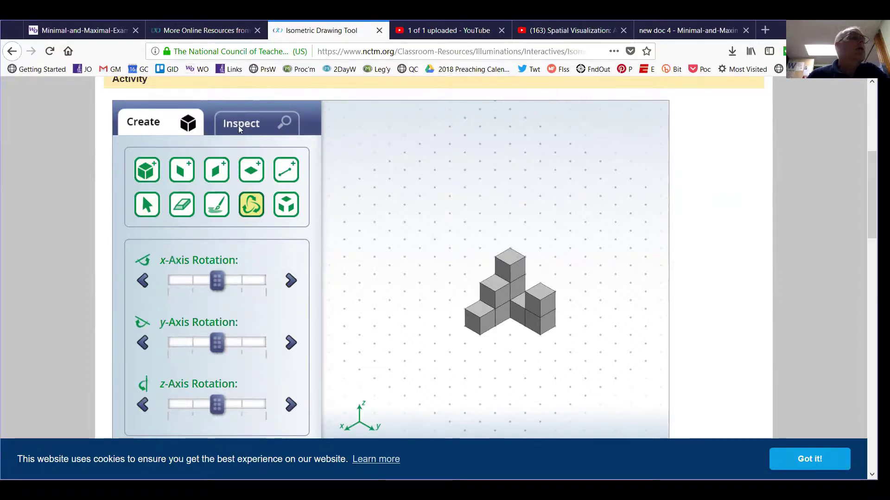
Step: Inspect the figure by rotating it about the x-axis in 3D and comparing the 3D view with the 2D front, right, top and mat views
click(254, 119)
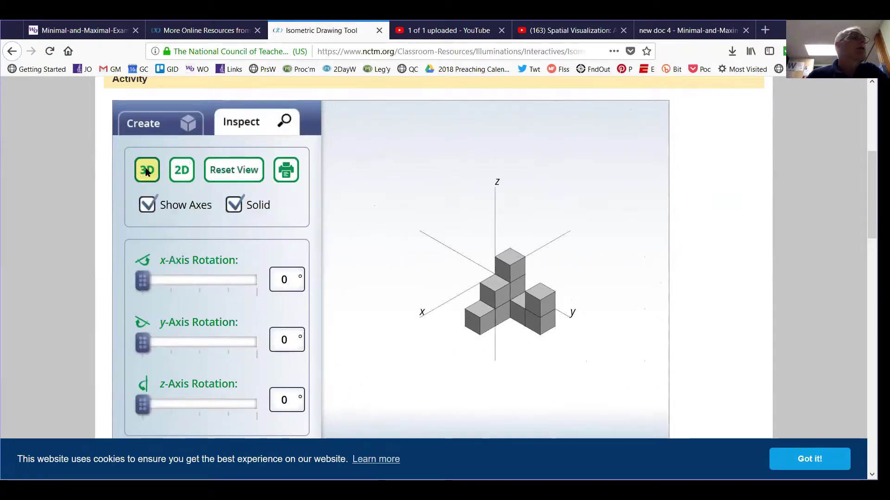
drag(147, 280, 119, 276)
click(184, 170)
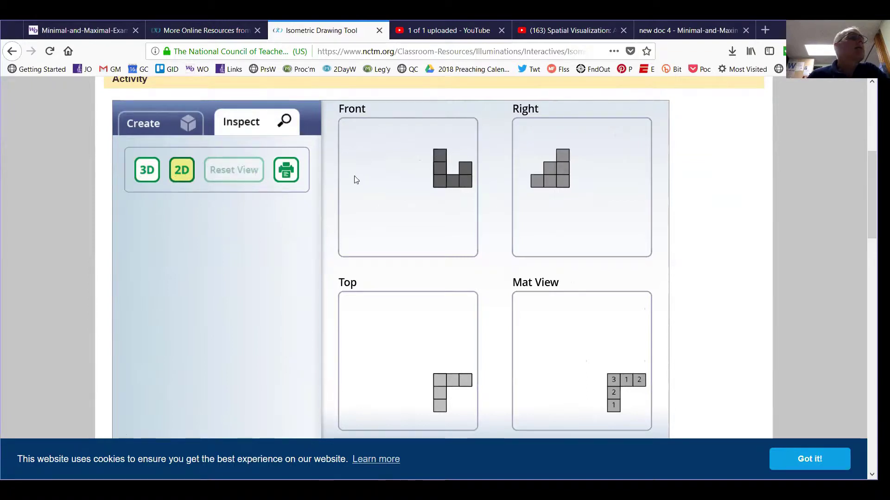
click(153, 177)
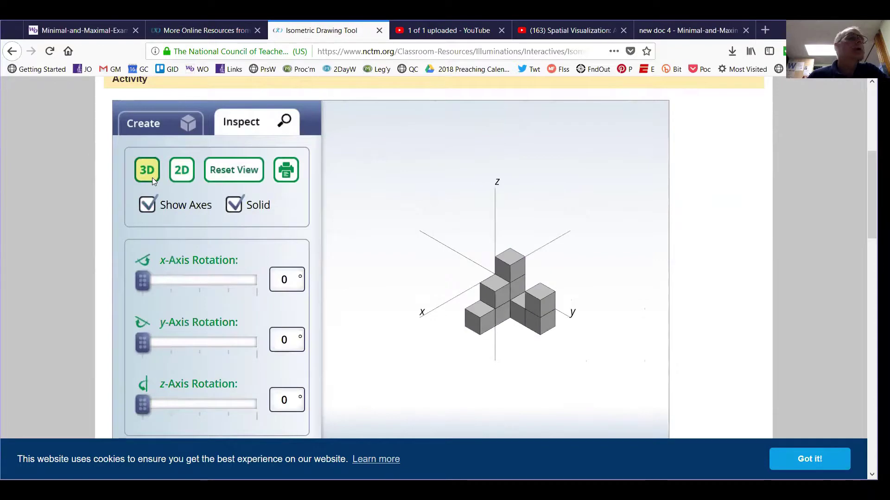
click(181, 171)
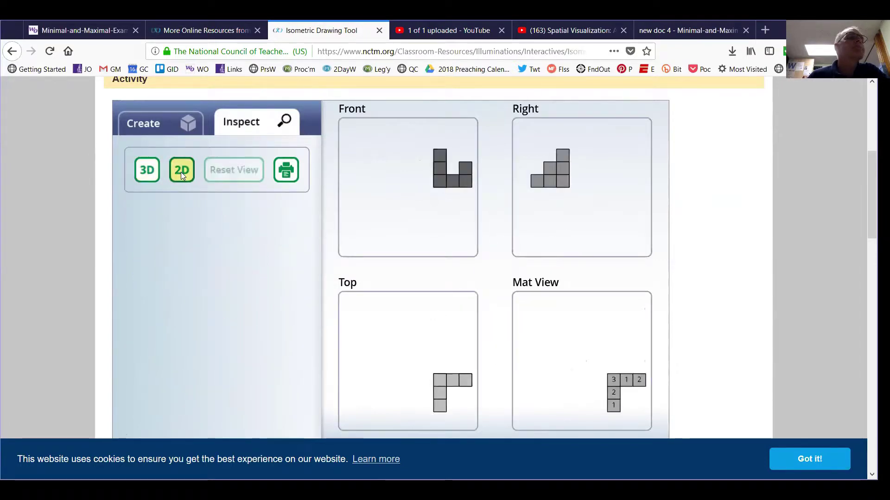
click(149, 177)
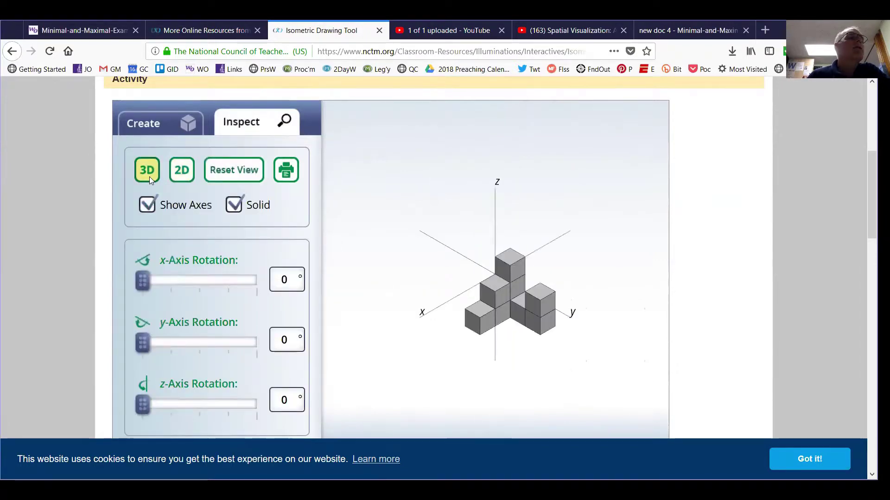
click(184, 170)
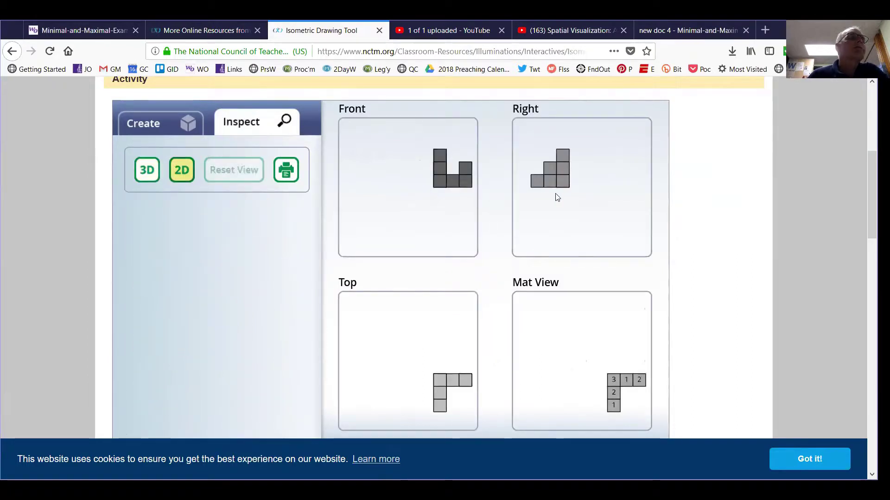
click(150, 171)
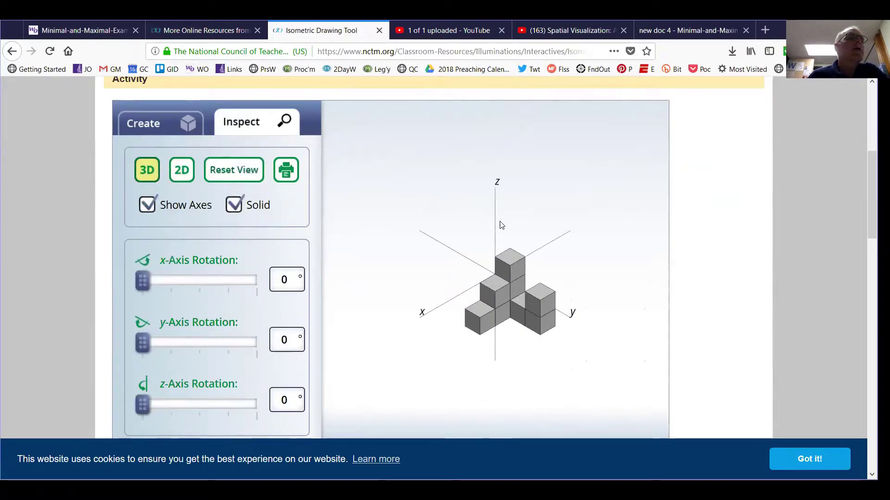
click(180, 166)
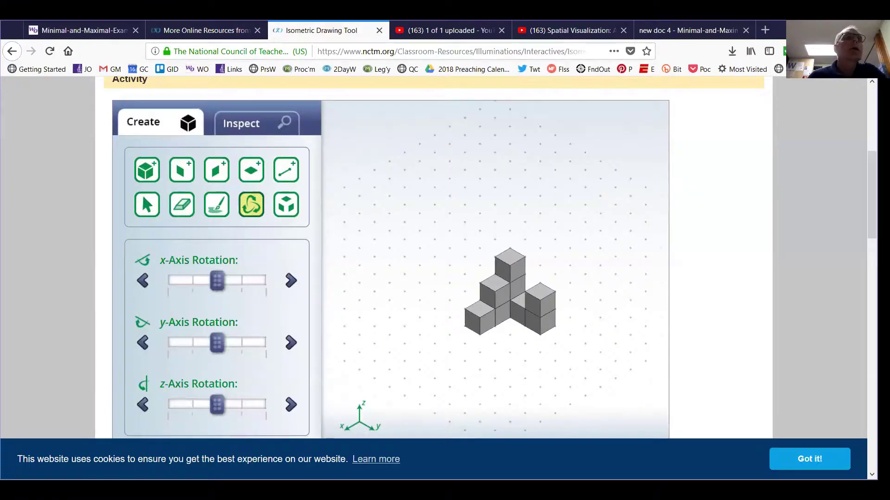
scroll(433, 260, up, 4)
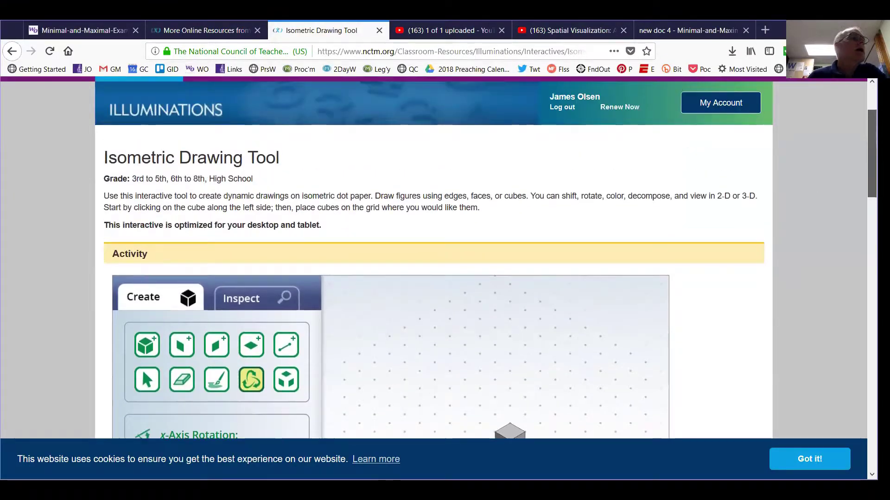
scroll(433, 259, up, 2)
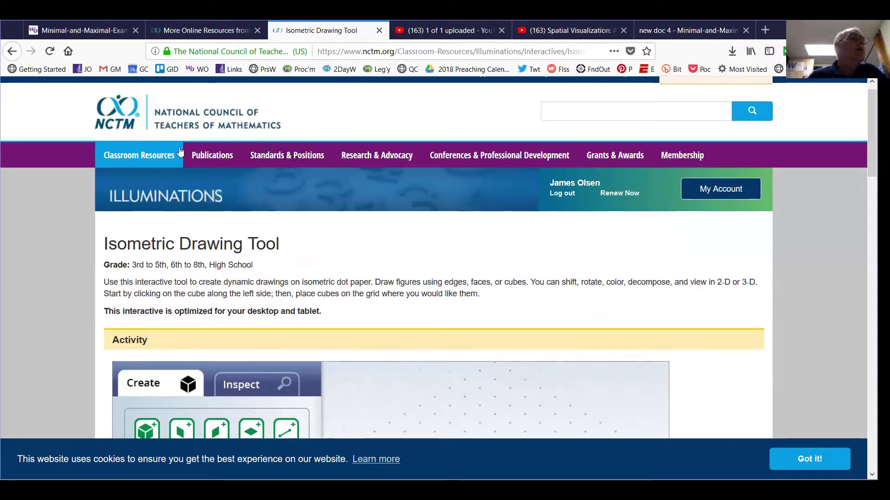